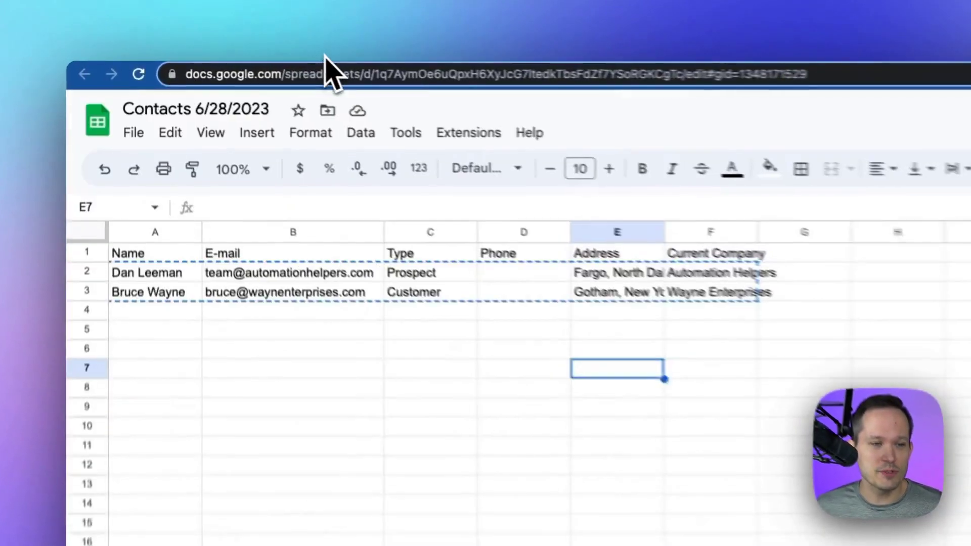
Select the two contact rows A2:F3 in the Contacts sheet and copy them.
{"action": "left_click", "coordinate": [314, 332]}
{"action": "left_click", "coordinate": [171, 276]}
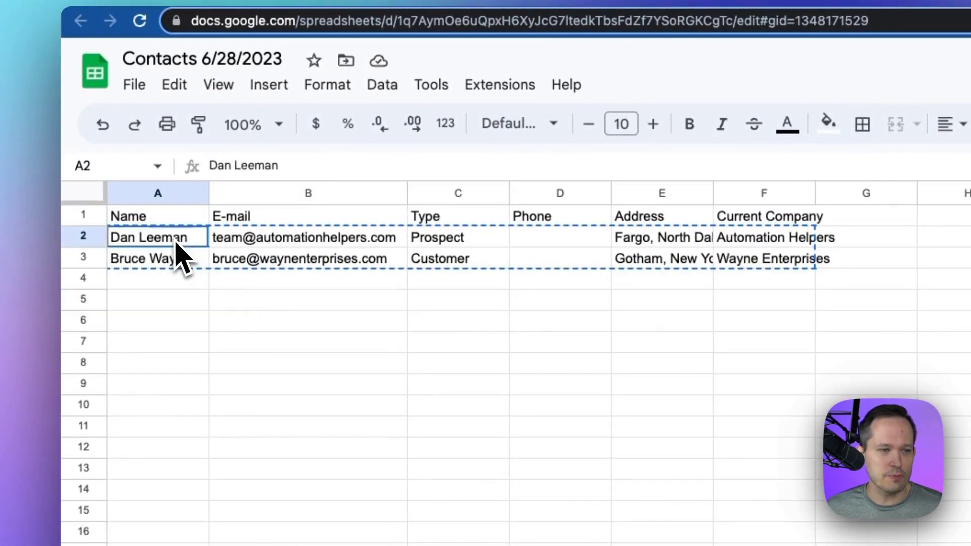
{"action": "left_click_drag", "start_coordinate": [177, 248], "coordinate": [748, 263]}
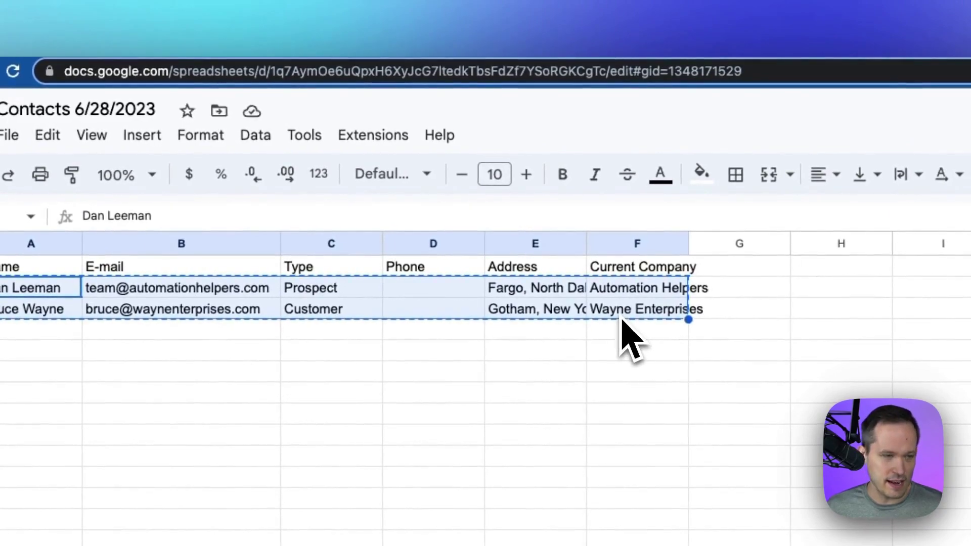
Paste both copied contacts as new records at the end of SmartSuite's Contacts table.
{"action": "key", "text": "ctrl+Tab"}
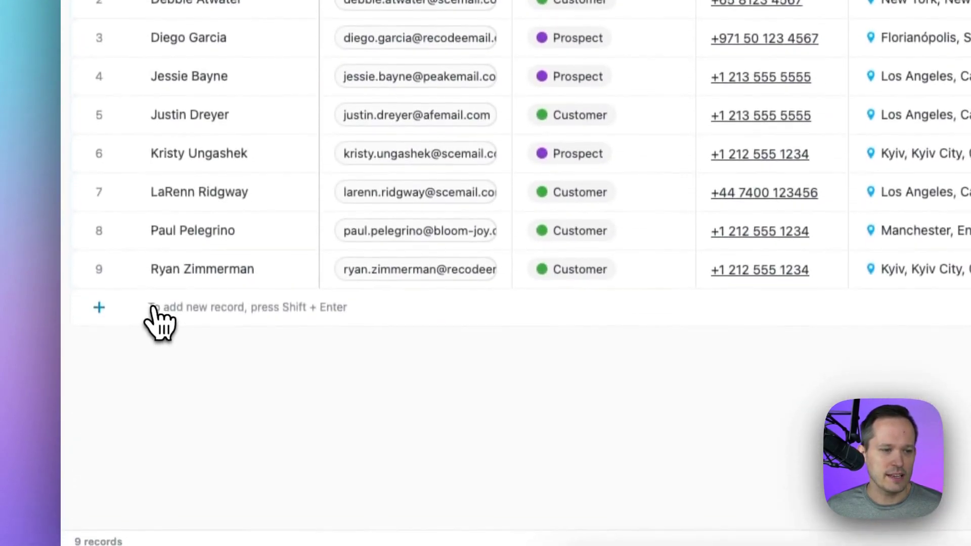
{"action": "left_click", "coordinate": [159, 308]}
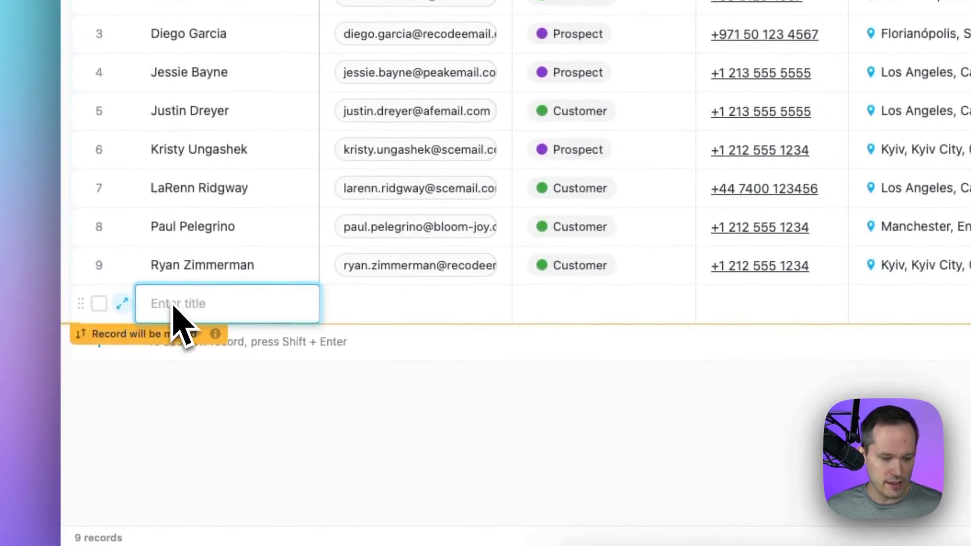
{"action": "key", "text": "ctrl+v"}
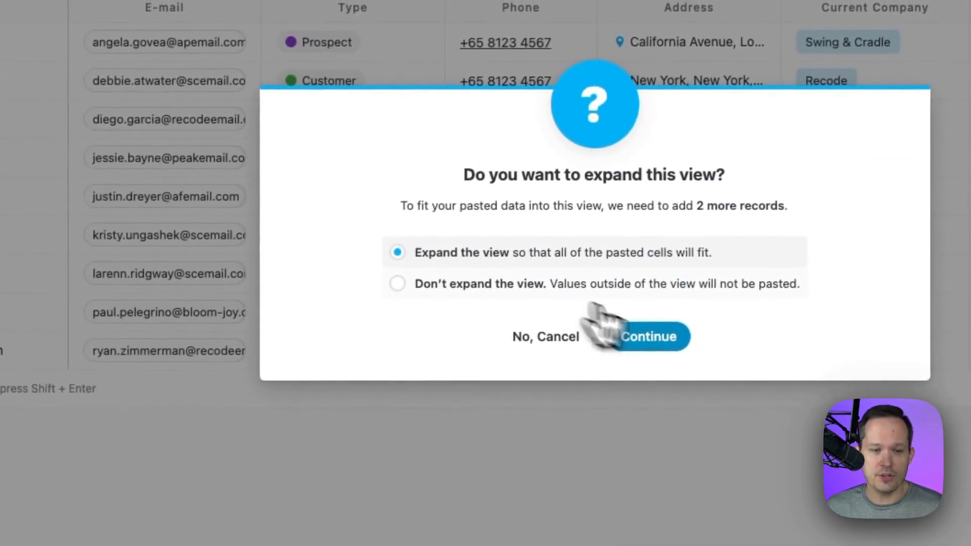
{"action": "left_click", "coordinate": [661, 337]}
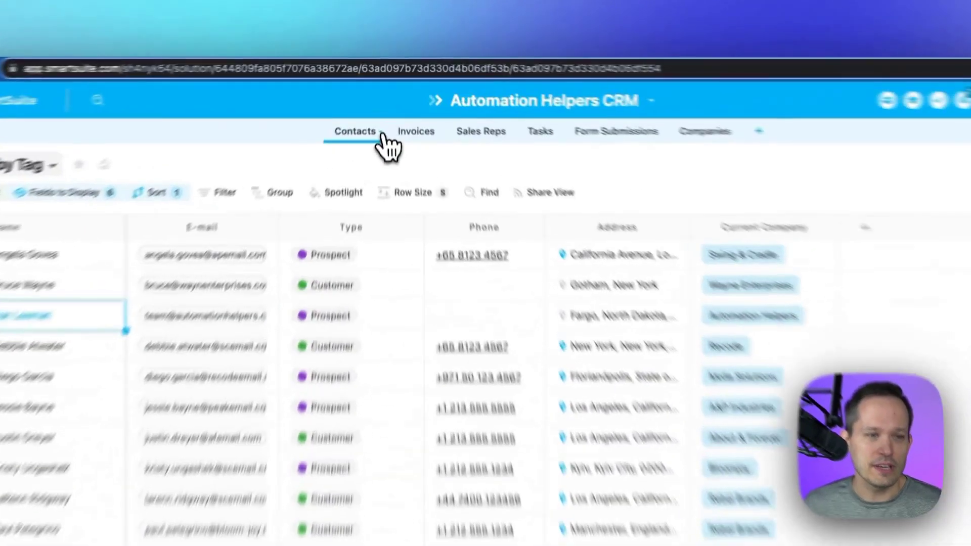
Start a CSV import from the Contacts table's Import Data menu.
{"action": "left_click", "coordinate": [382, 109]}
{"action": "mouse_move", "coordinate": [354, 286]}
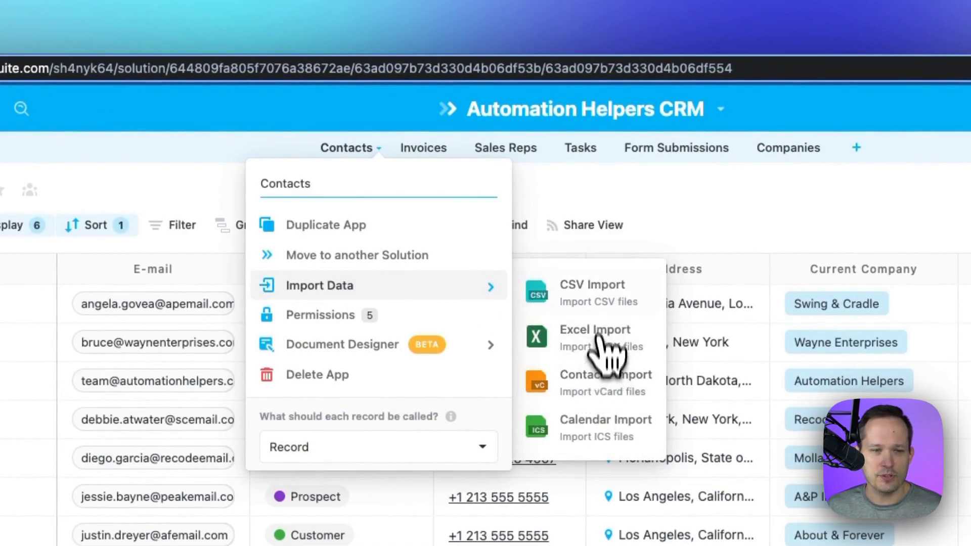
{"action": "left_click", "coordinate": [601, 301]}
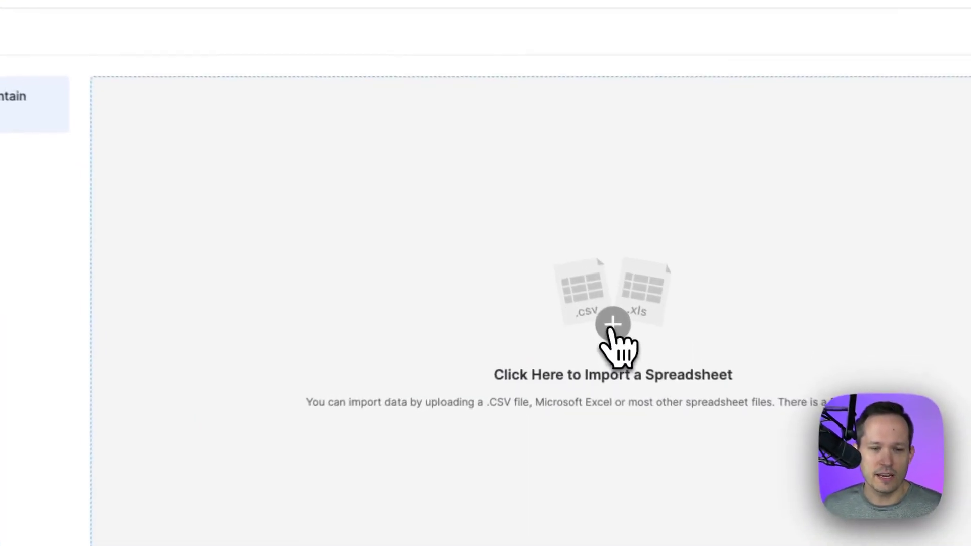
Upload Contacts 6_28_2023.csv from the Downloads folder into the importer.
{"action": "left_click", "coordinate": [613, 326]}
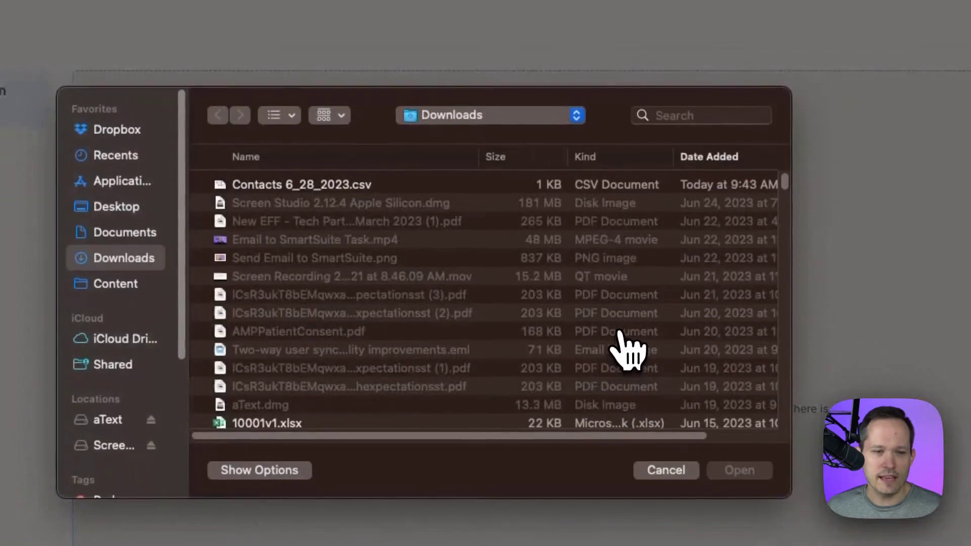
{"action": "double_click", "coordinate": [367, 191]}
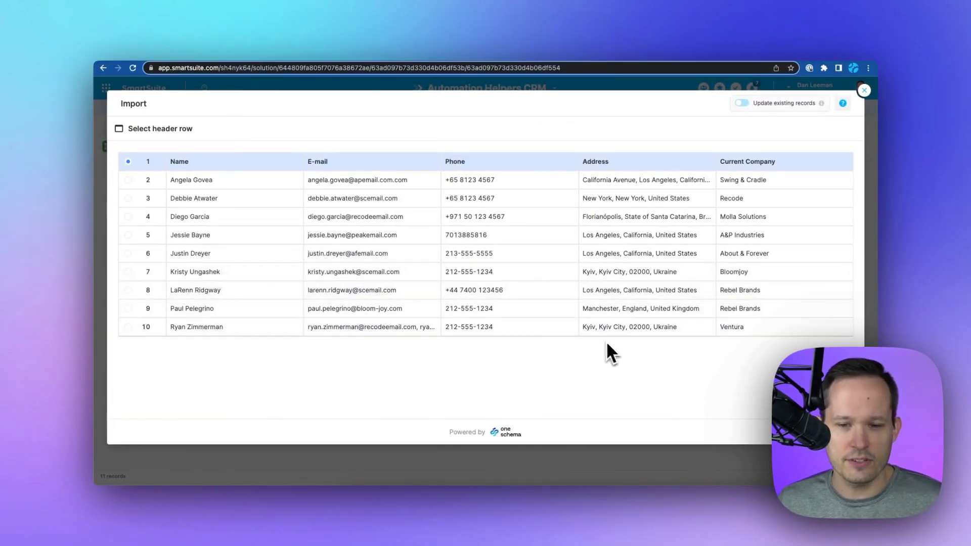
Turn on Update existing records with Name (Primary Field) as merge field, then continue to column mapping.
{"action": "left_click", "coordinate": [743, 107]}
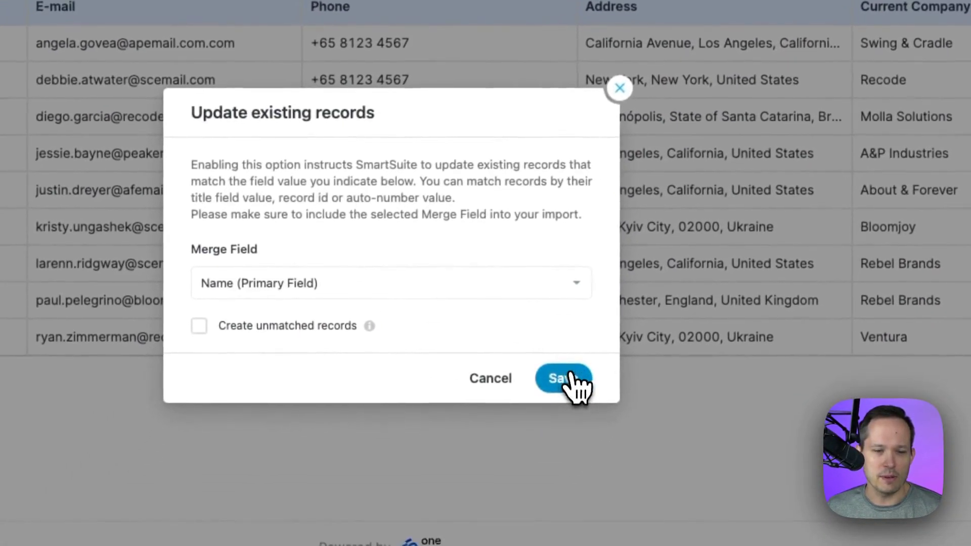
{"action": "left_click", "coordinate": [556, 386]}
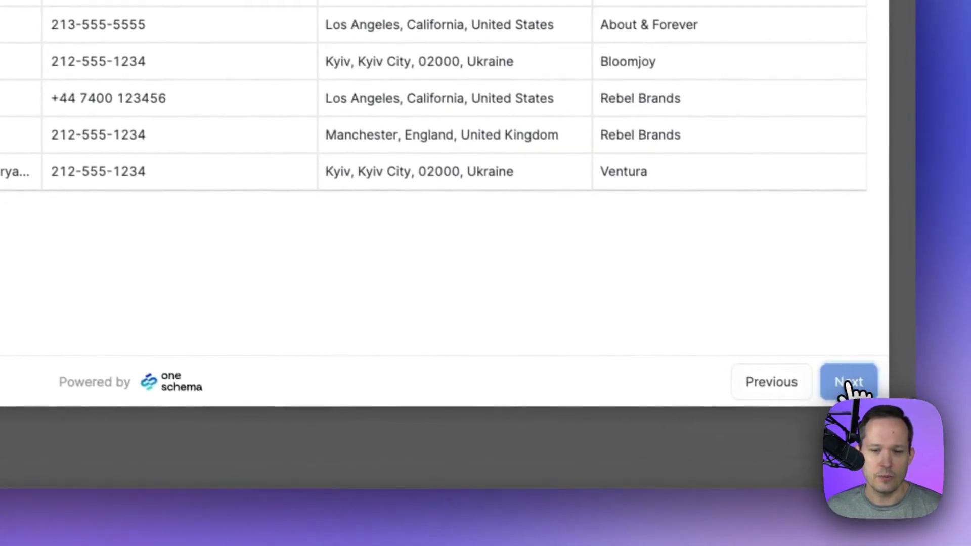
{"action": "left_click", "coordinate": [850, 387]}
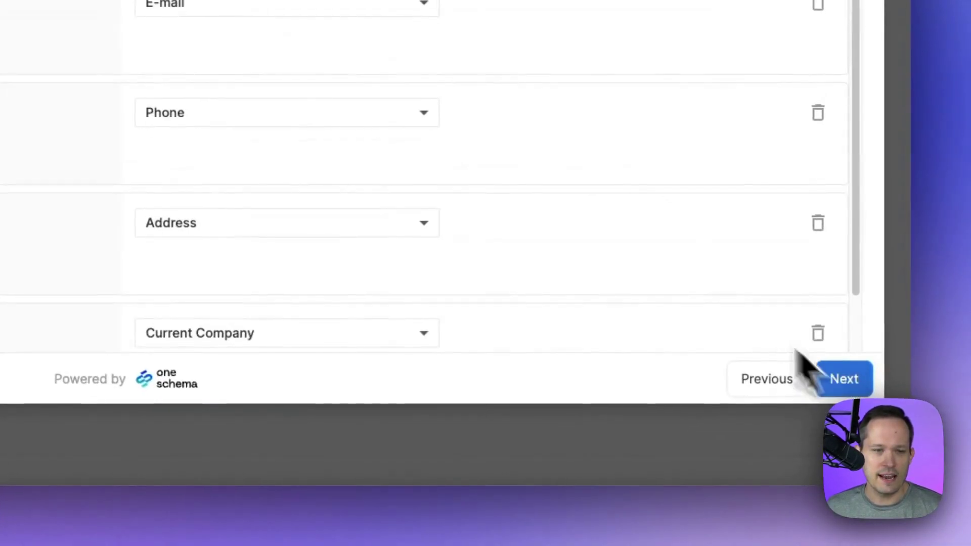
{"action": "scroll", "coordinate": [586, 202], "scroll_direction": "down", "scroll_amount": 1}
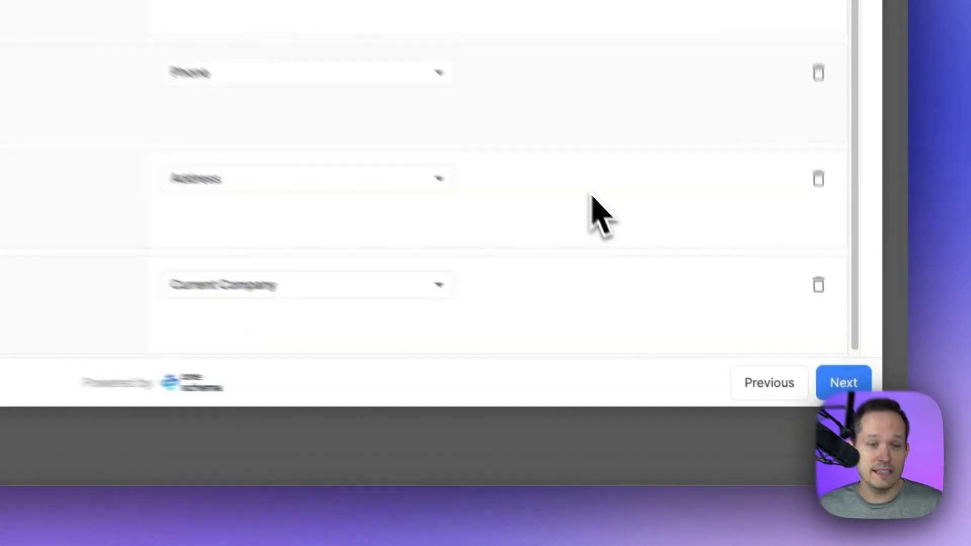
{"action": "scroll", "coordinate": [582, 187], "scroll_direction": "up", "scroll_amount": 1}
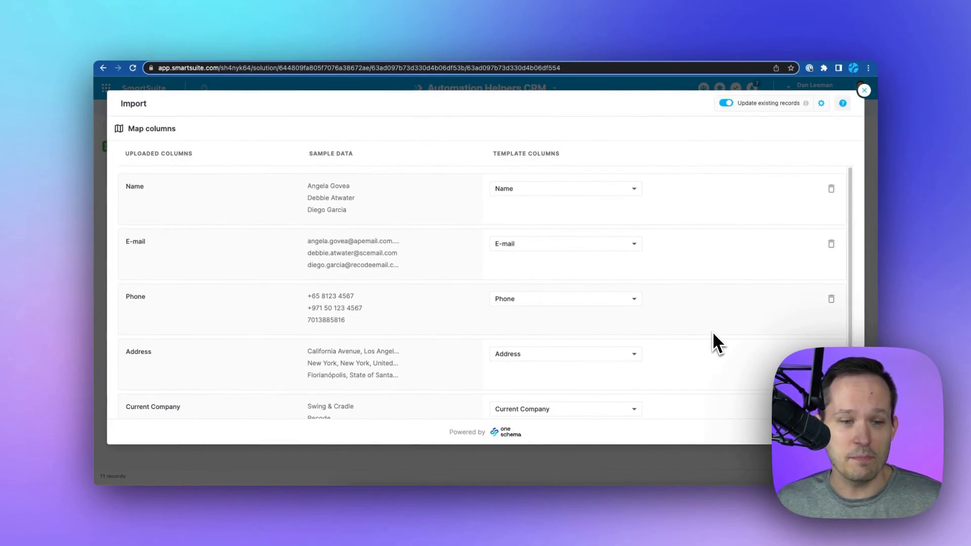
{"action": "scroll", "coordinate": [712, 332], "scroll_direction": "down", "scroll_amount": 1}
{"action": "scroll", "coordinate": [698, 322], "scroll_direction": "up", "scroll_amount": 1}
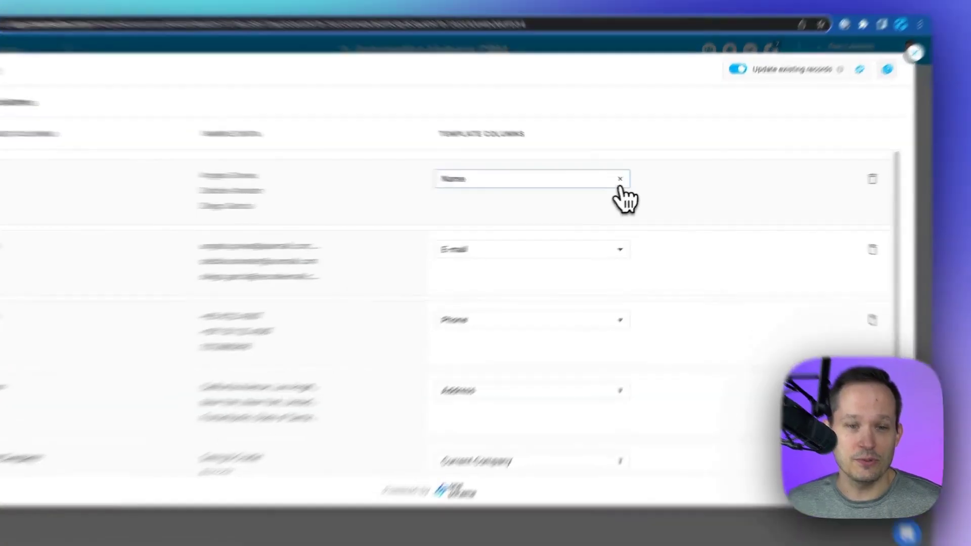
Add a new template column for the uploaded Name column and pick its data type.
{"action": "left_click", "coordinate": [633, 190]}
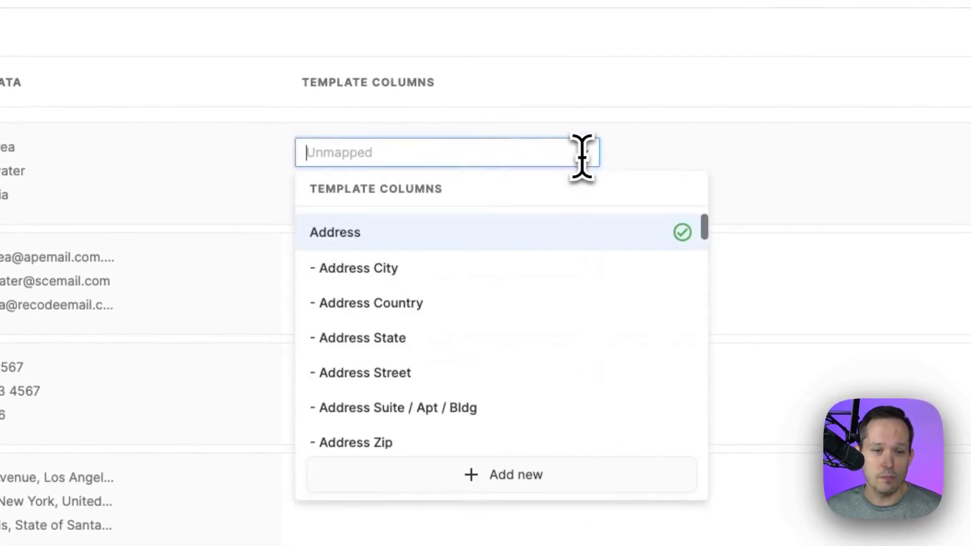
{"action": "scroll", "coordinate": [441, 400], "scroll_direction": "down", "scroll_amount": 3}
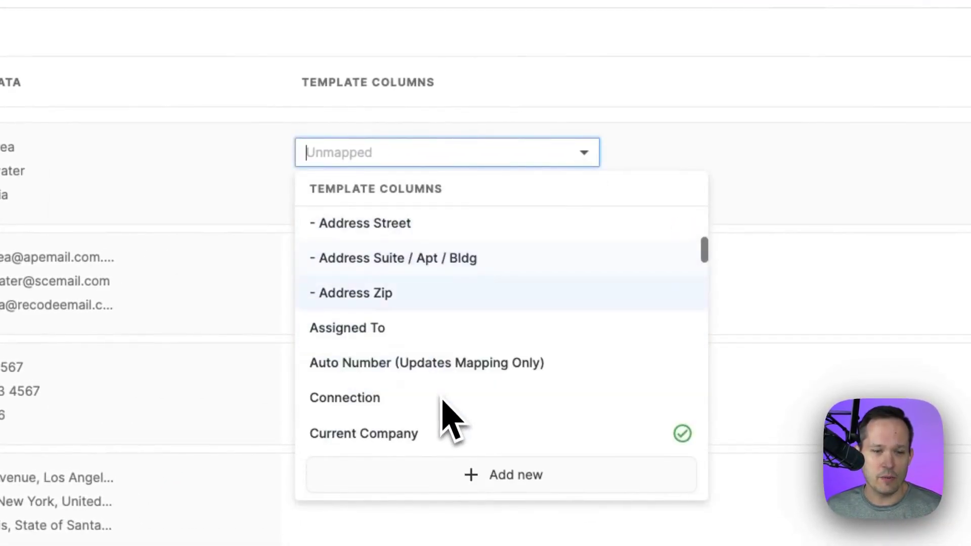
{"action": "scroll", "coordinate": [444, 402], "scroll_direction": "down", "scroll_amount": 15}
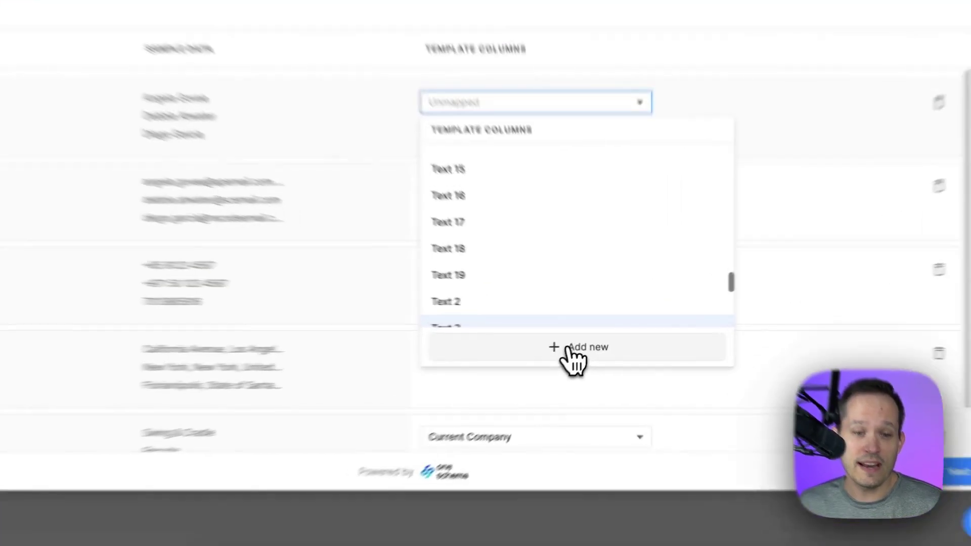
{"action": "left_click", "coordinate": [589, 350]}
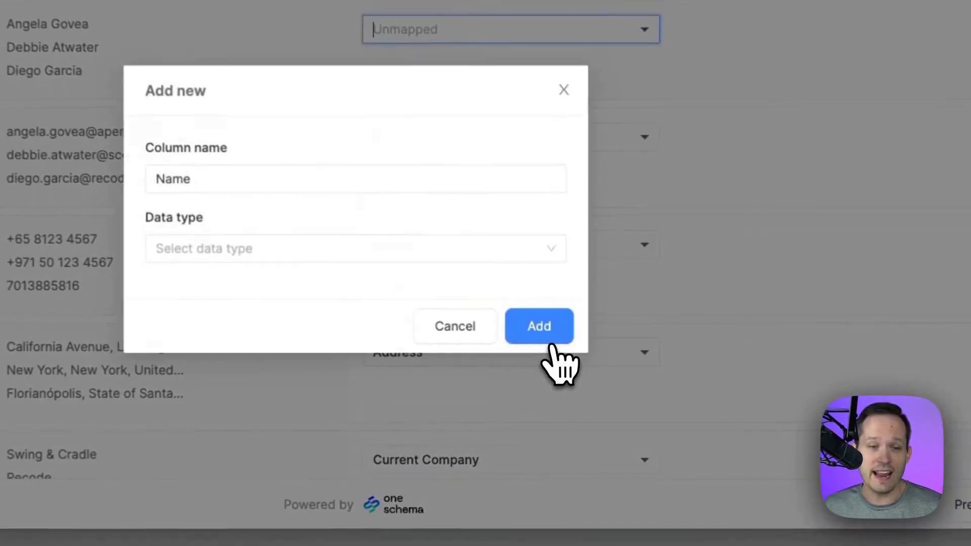
{"action": "left_click", "coordinate": [452, 248]}
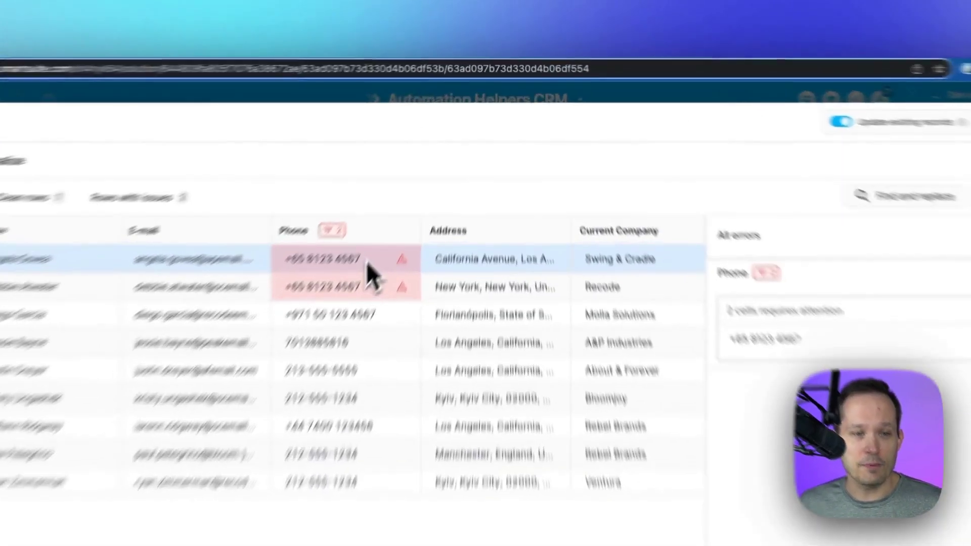
{"action": "double_click", "coordinate": [416, 195]}
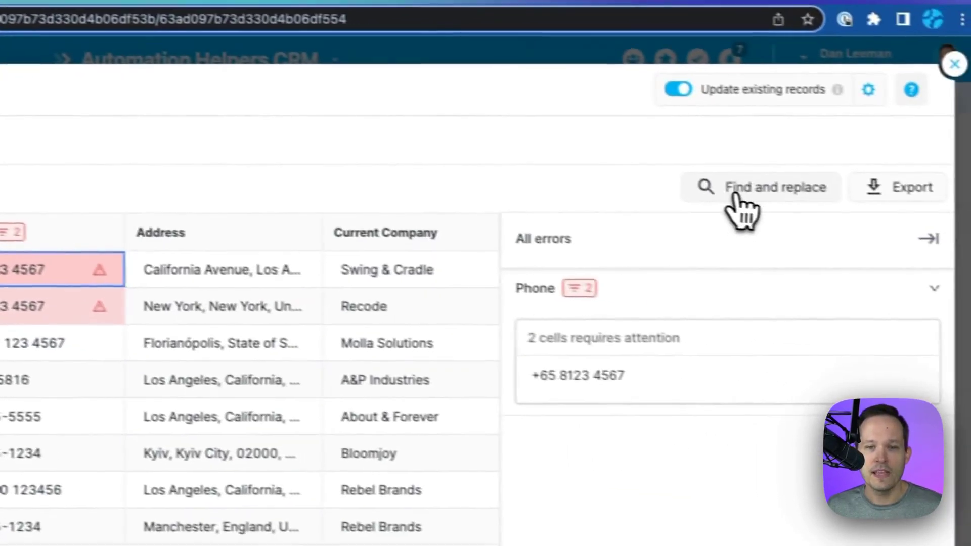
{"action": "left_click", "coordinate": [735, 190]}
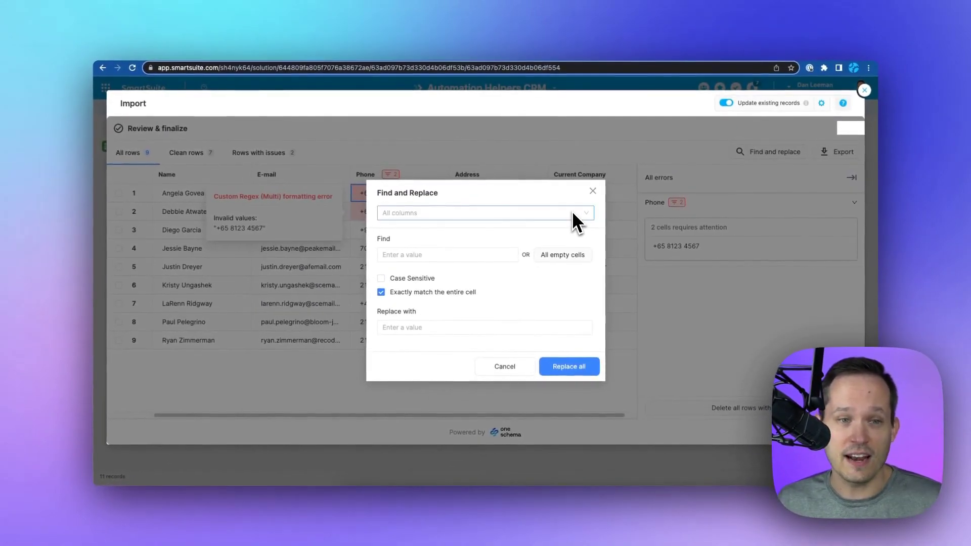
{"action": "left_click", "coordinate": [592, 192]}
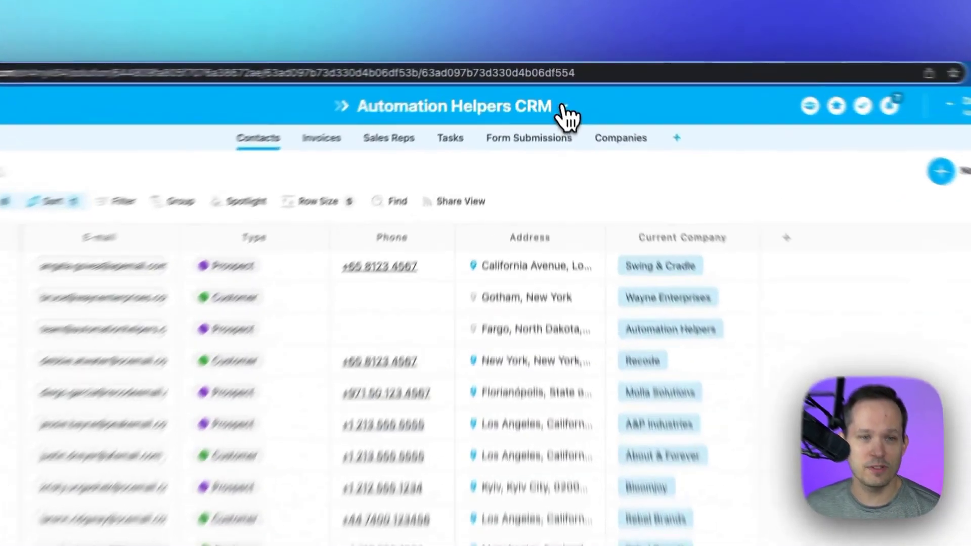
Open Solution API documentation from the Automation Helpers CRM title menu.
{"action": "left_click", "coordinate": [554, 88]}
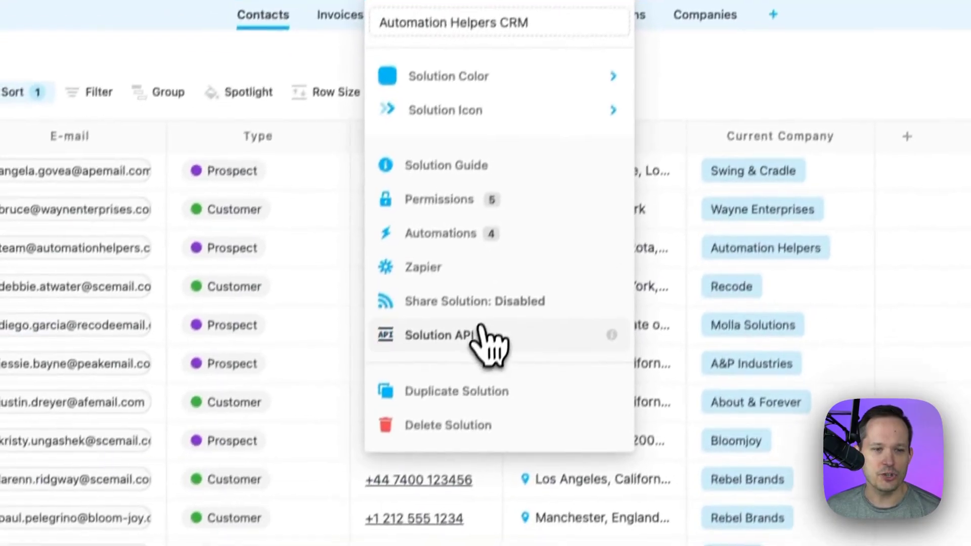
{"action": "left_click", "coordinate": [415, 474]}
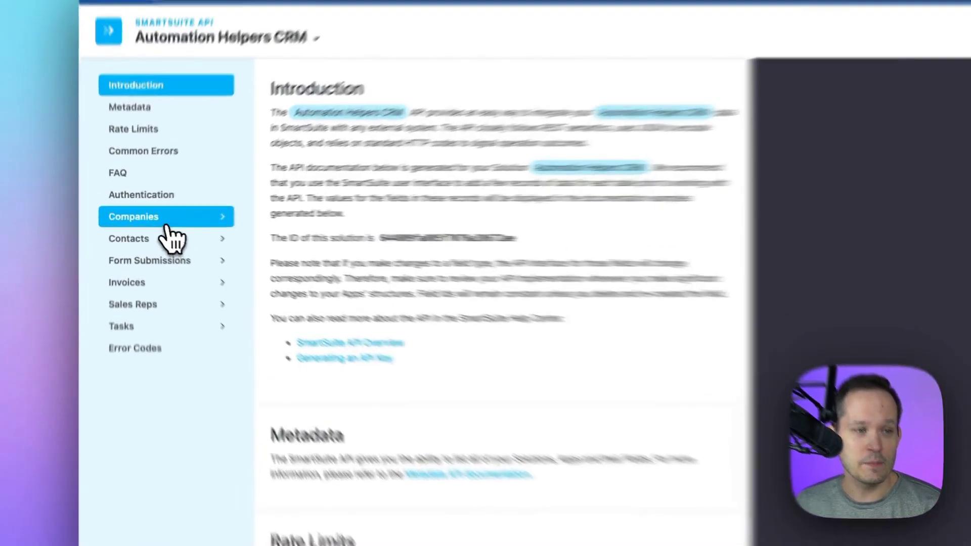
Show the Companies section of the API docs and scroll to its fields, such as Name and Notes.
{"action": "left_click", "coordinate": [152, 223]}
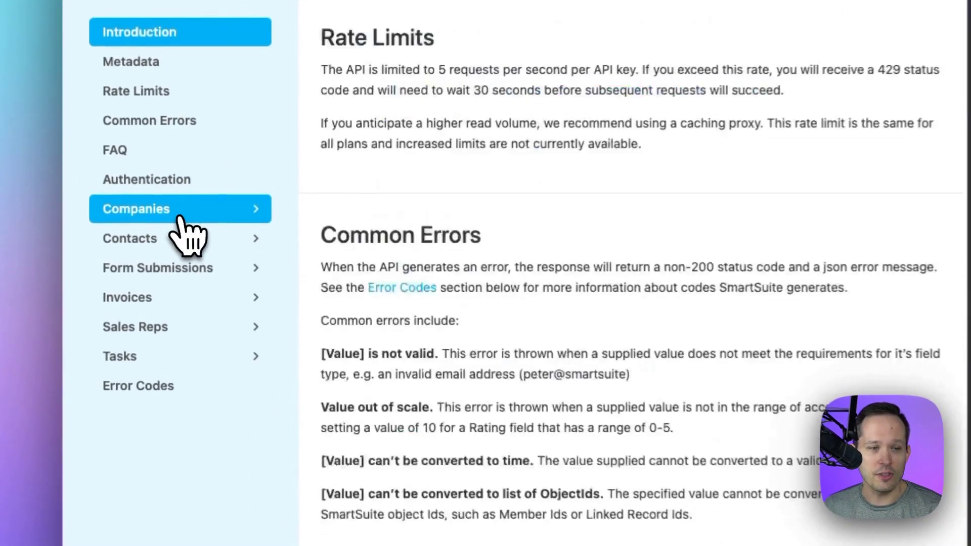
{"action": "scroll", "coordinate": [495, 325], "scroll_direction": "down", "scroll_amount": 3}
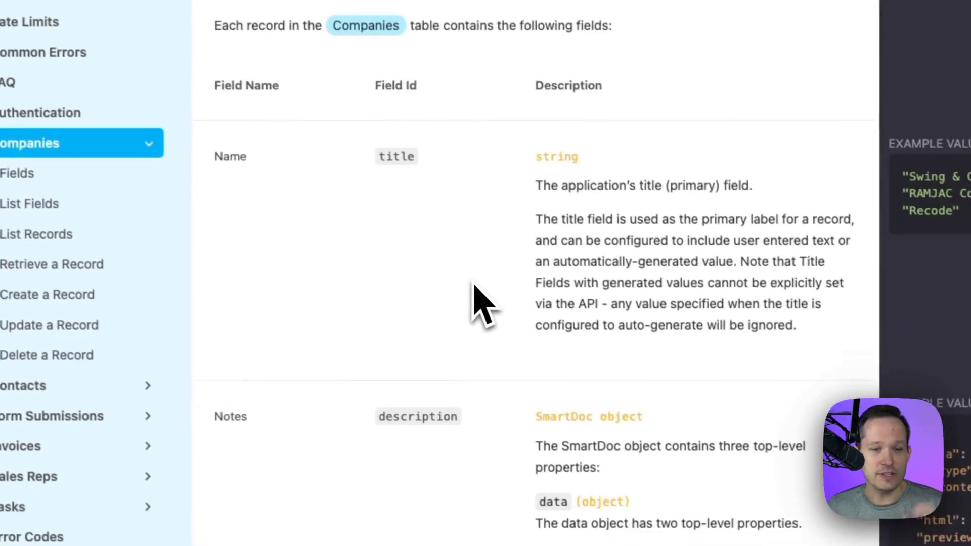